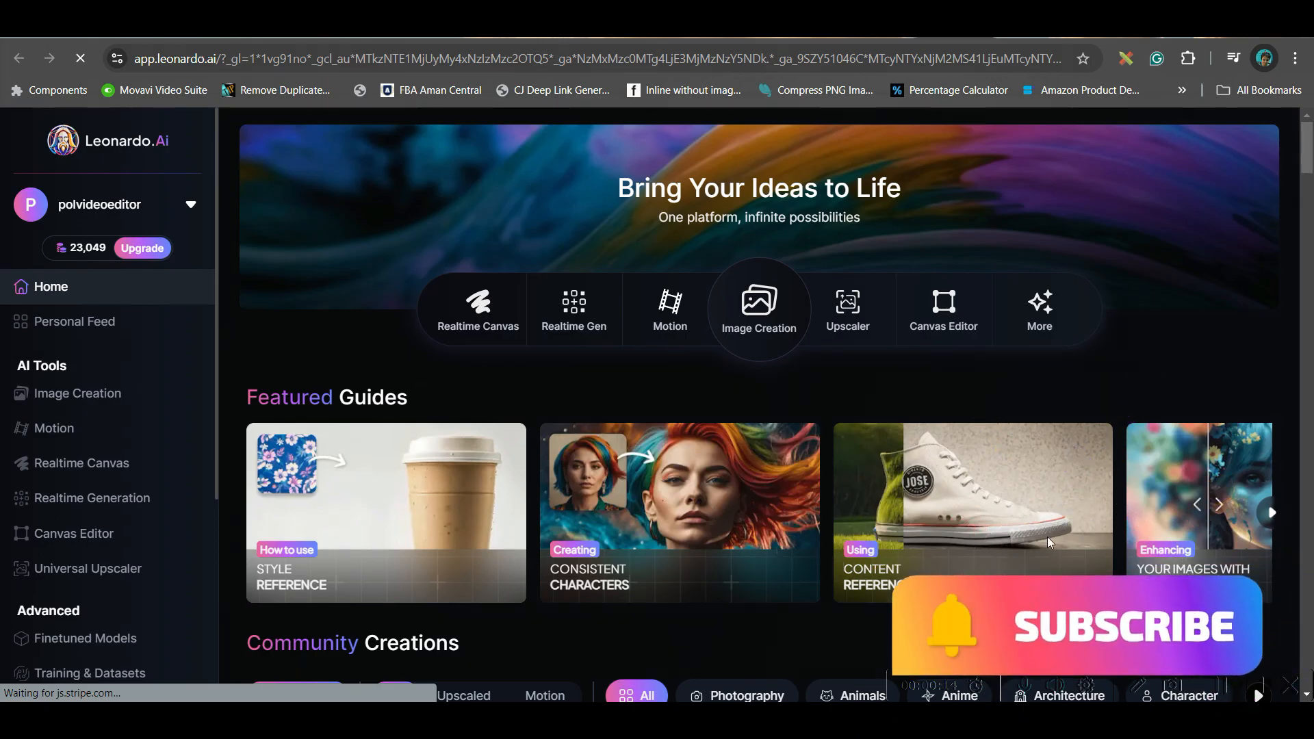
# Open Image Creation and replace its prompt with the AUTUMN LEAVES Prompt 1 text copied from the Word document.
pyautogui.click(83, 405)
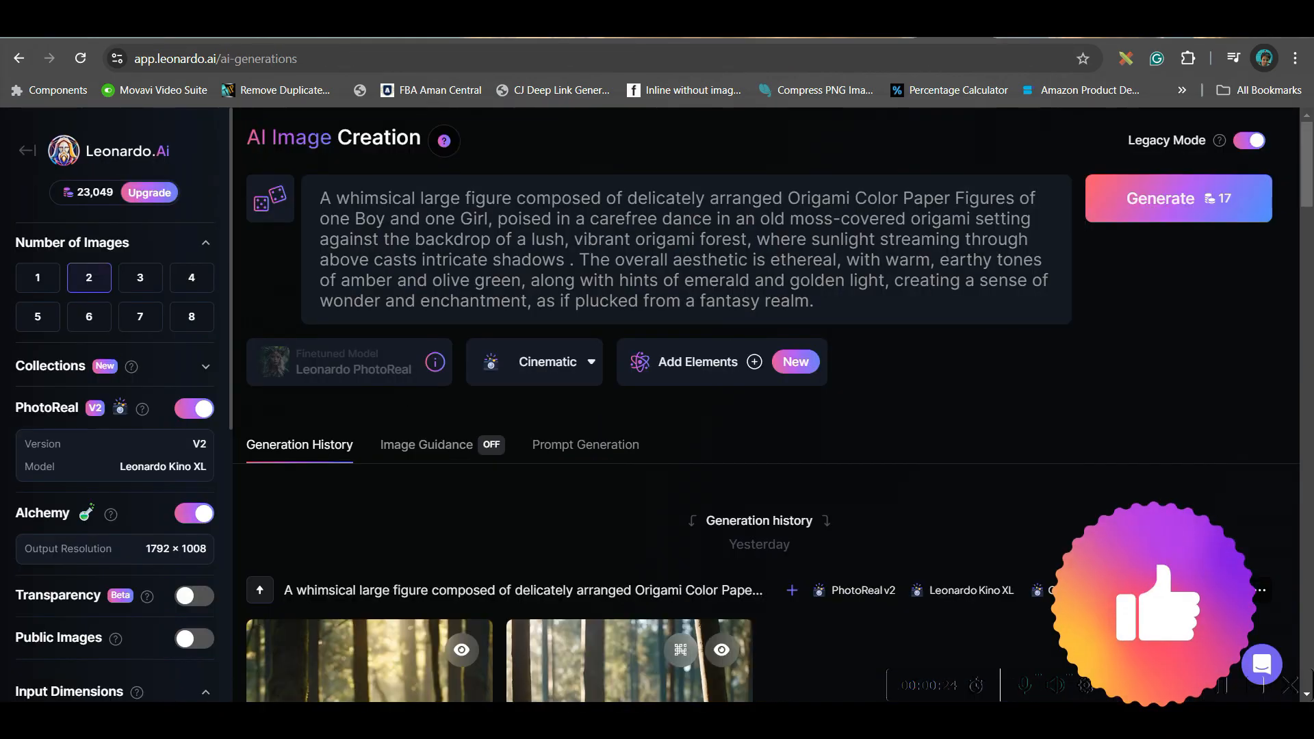
pyautogui.hotkey('alt', 'Tab')
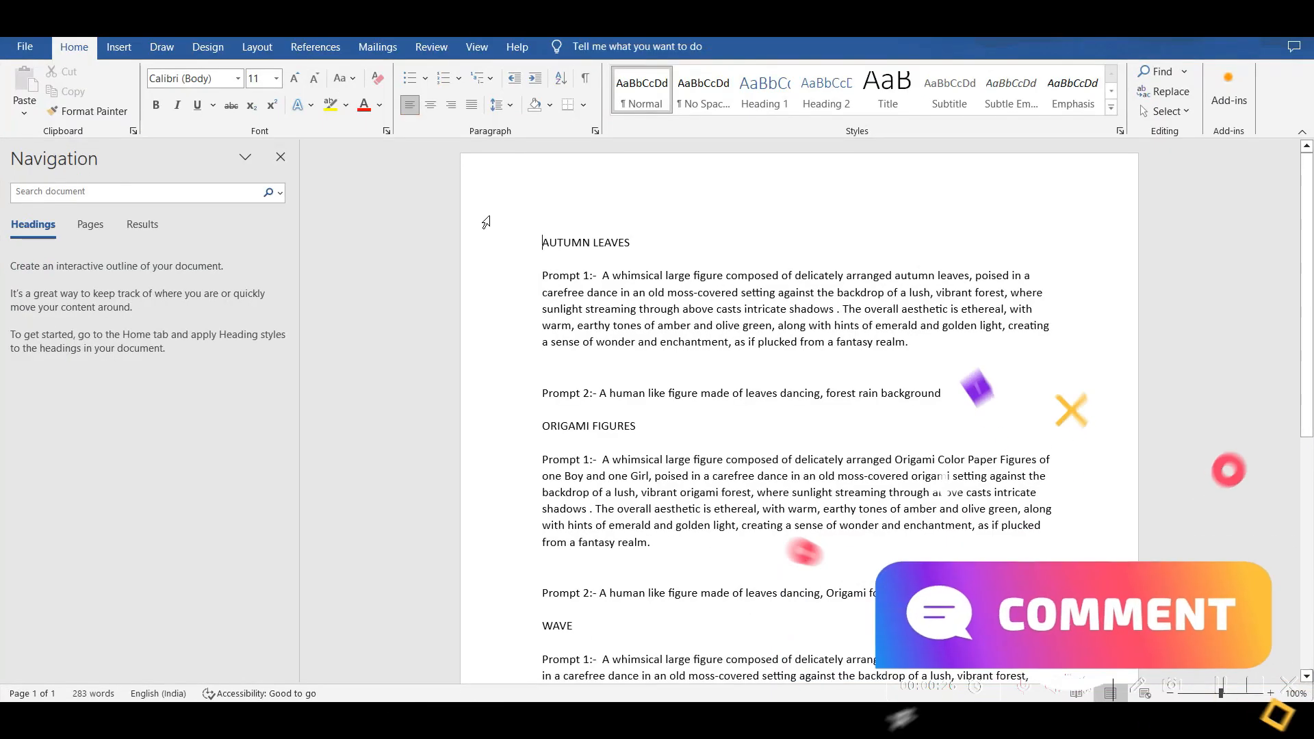
pyautogui.moveTo(602, 275); pyautogui.dragTo(912, 362)
pyautogui.hotkey('ctrl', 'c')
pyautogui.hotkey('alt', 'Tab')
pyautogui.moveTo(329, 198); pyautogui.dragTo(541, 263)
pyautogui.hotkey('ctrl', 'v')
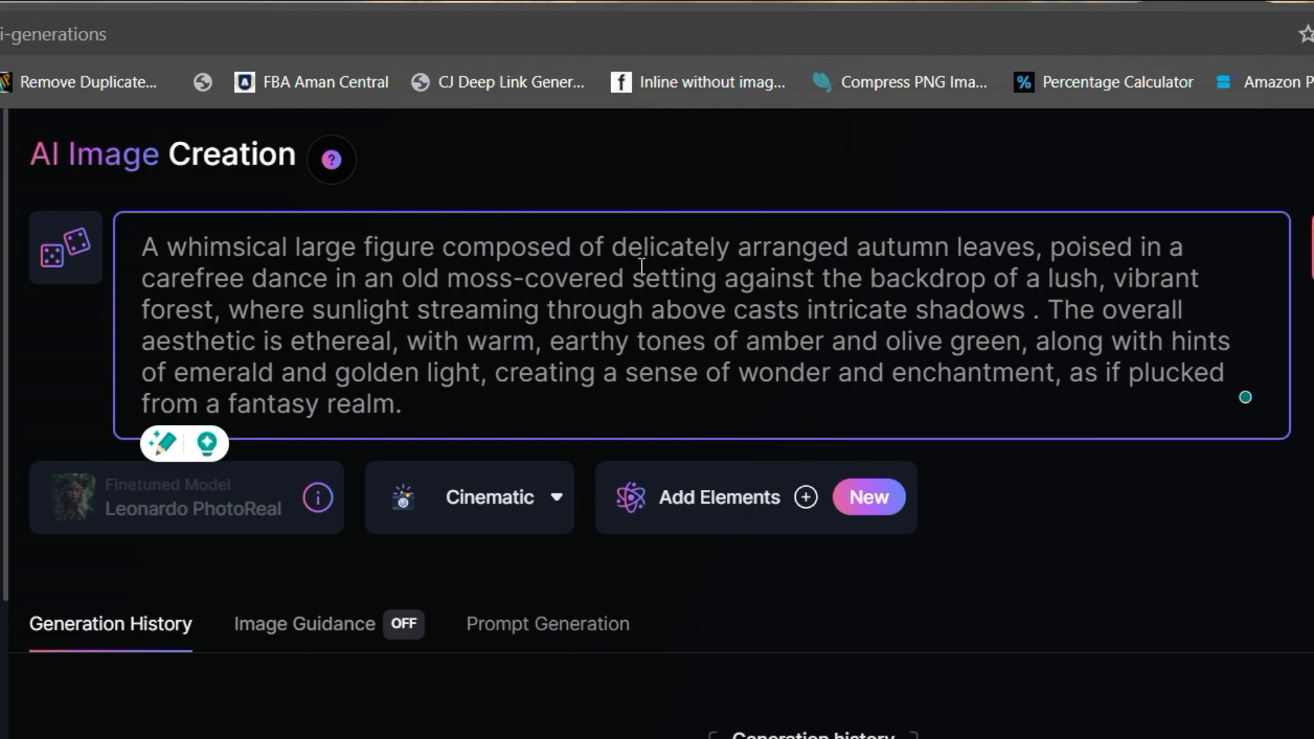
pyautogui.moveTo(857, 247); pyautogui.dragTo(1021, 263)
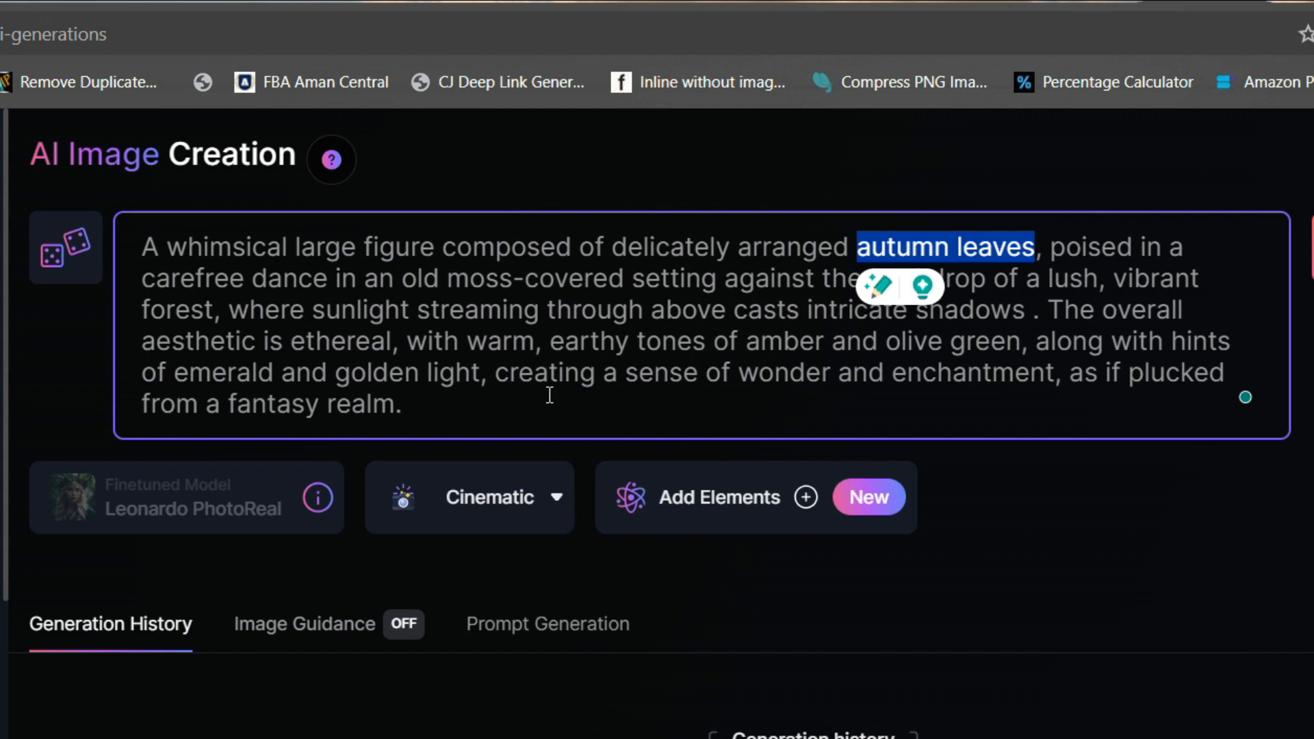
pyautogui.click(571, 420)
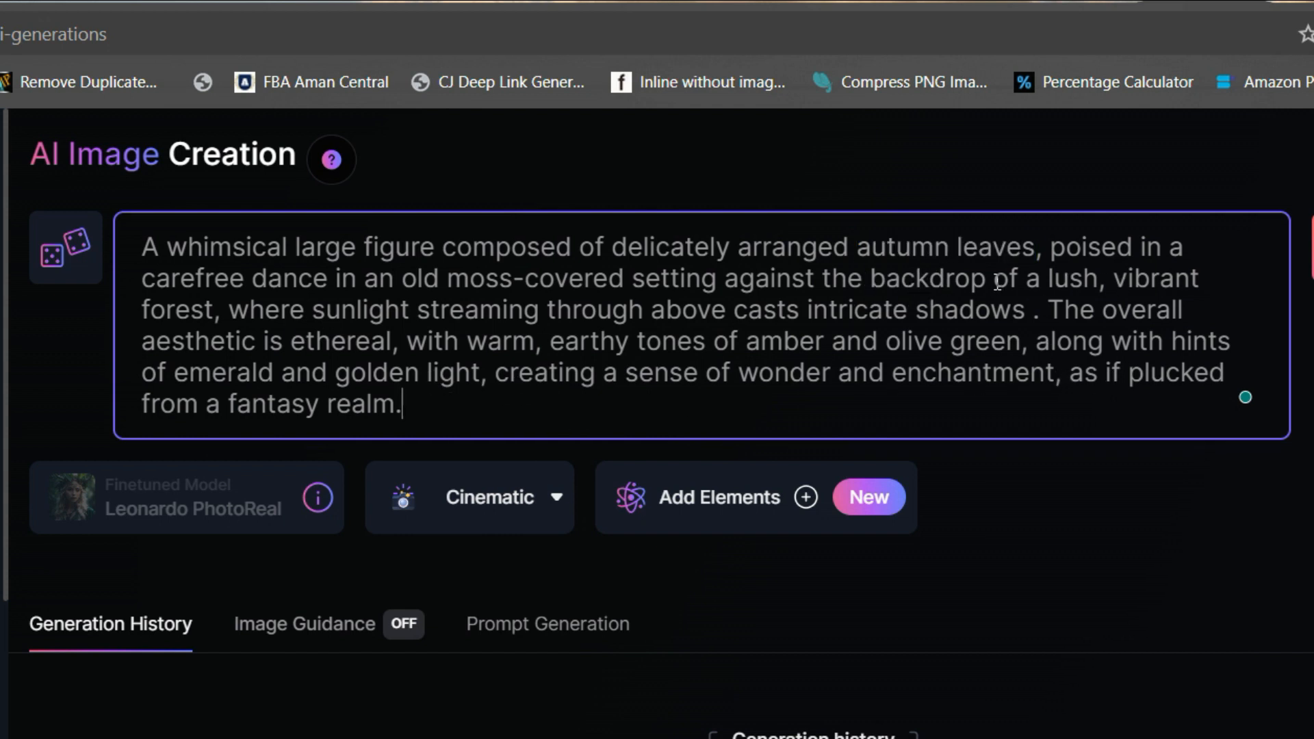
pyautogui.moveTo(1117, 278); pyautogui.dragTo(214, 313)
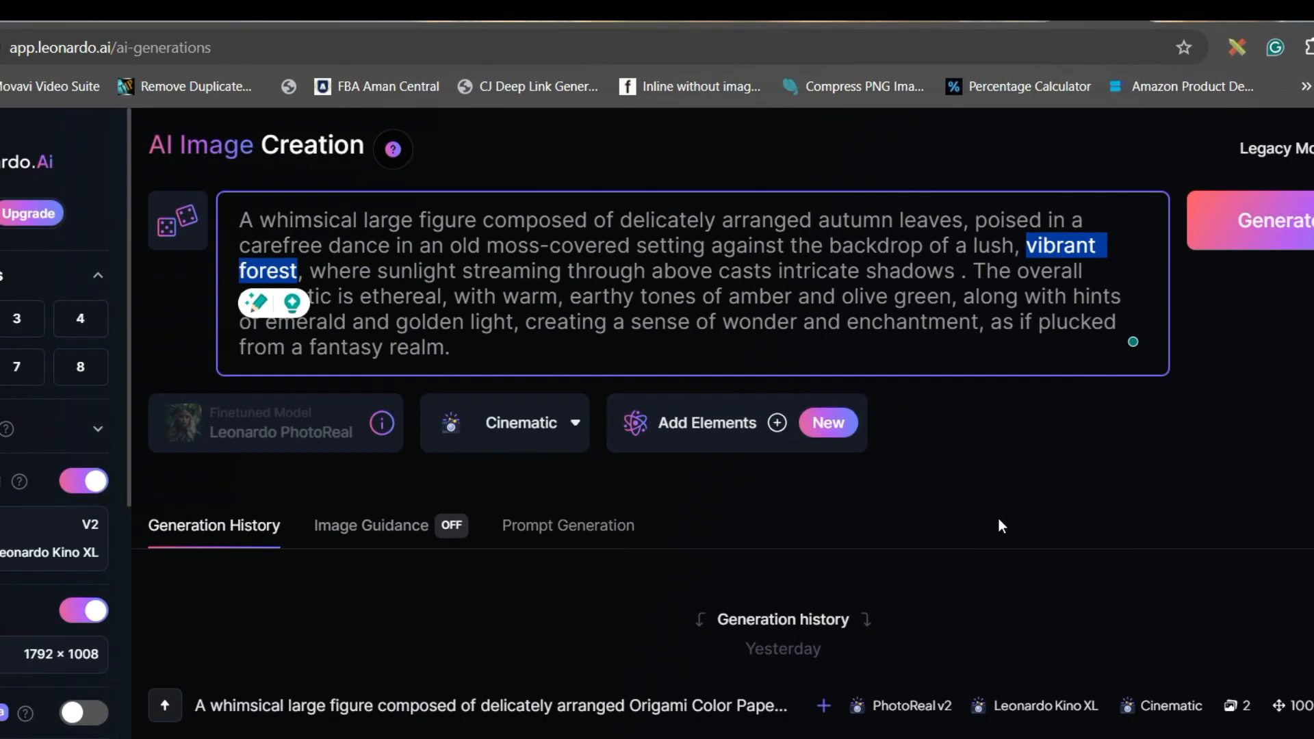
pyautogui.click(1072, 614)
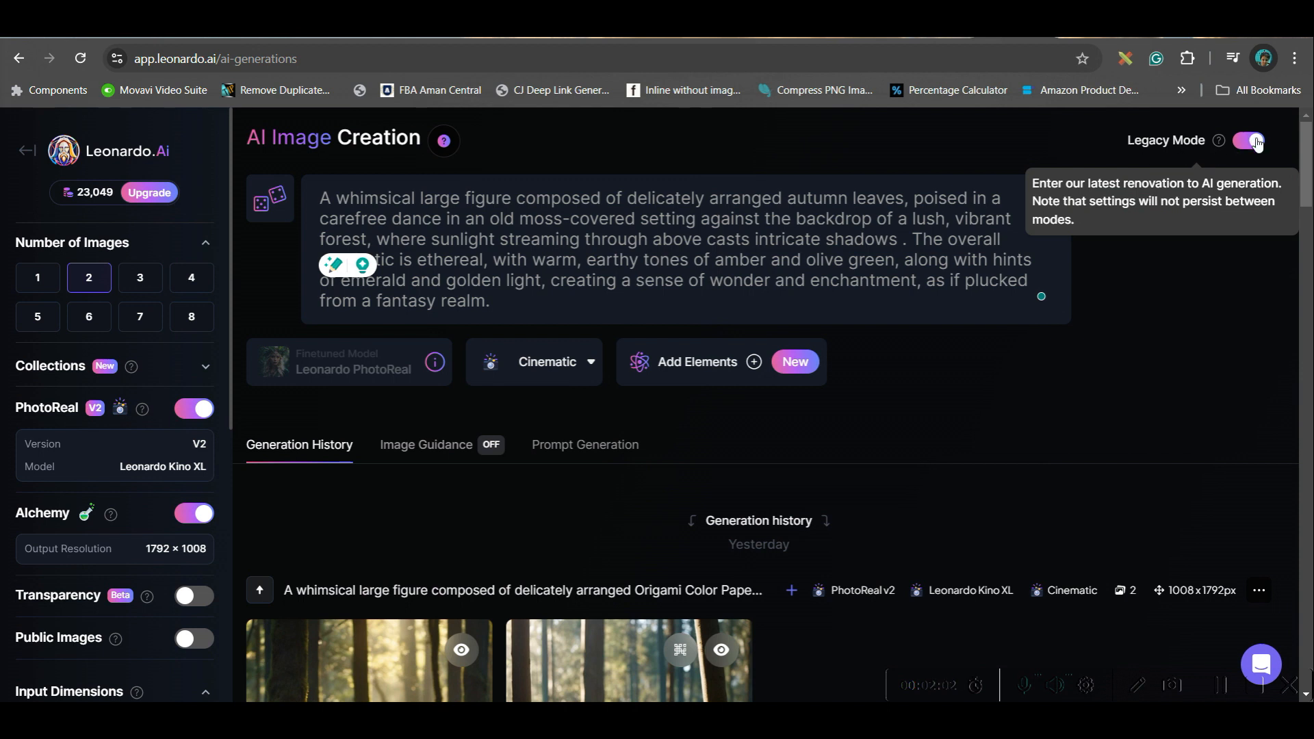
# Generate four images from the autumn leaves prompt with a 9:16 aspect ratio.
pyautogui.click(193, 279)
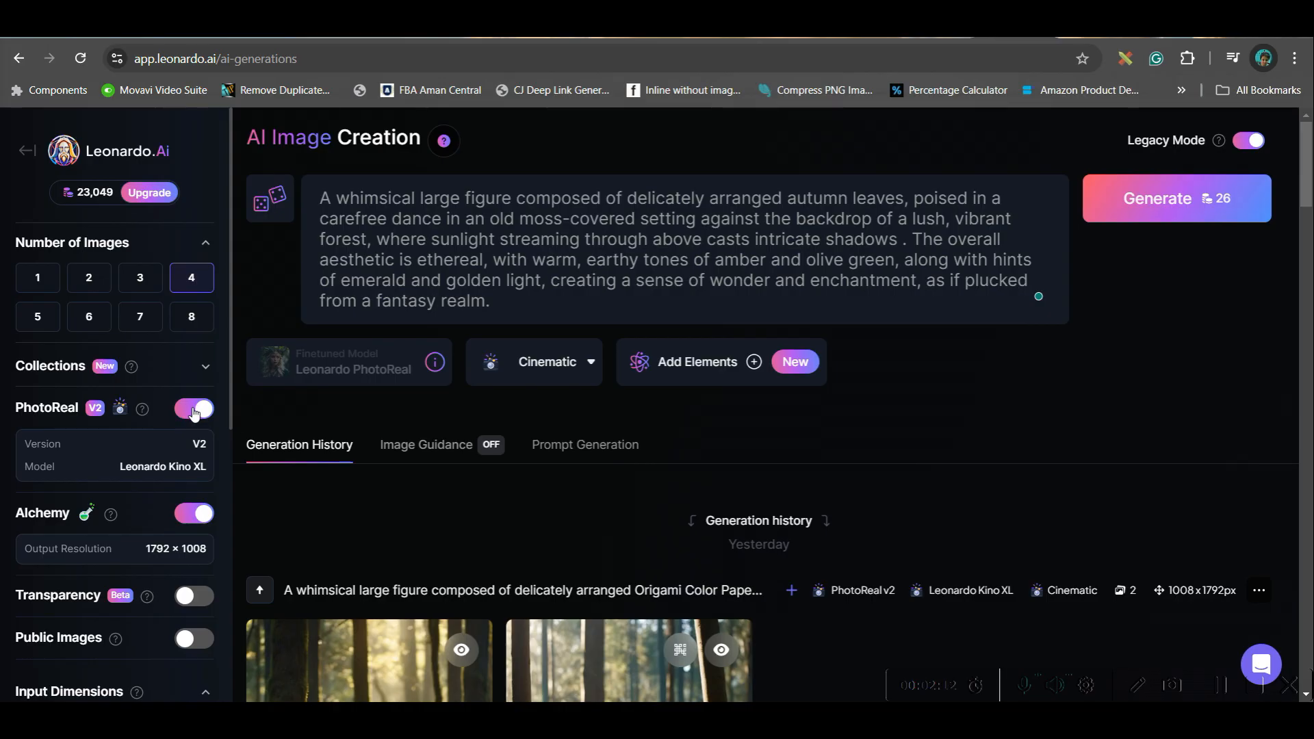
pyautogui.scroll(-3, 179, 278)
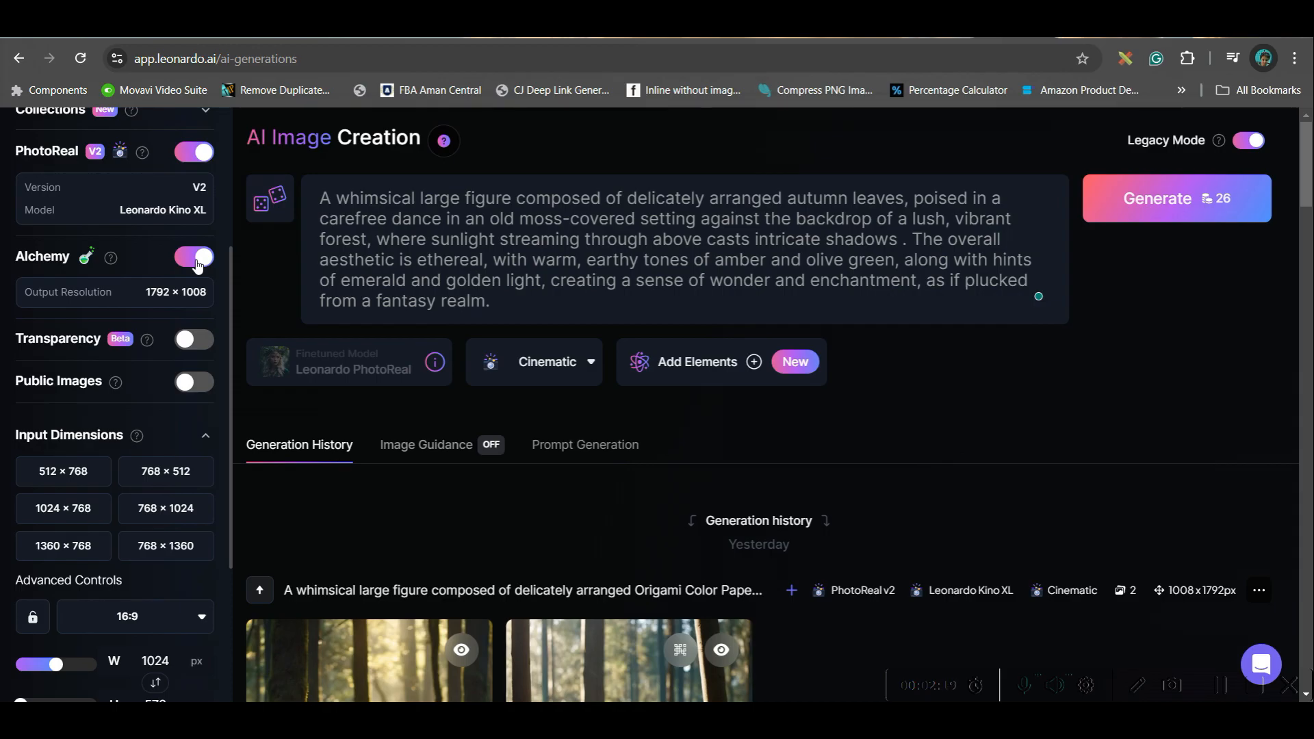
pyautogui.scroll(-2, 172, 438)
pyautogui.click(176, 446)
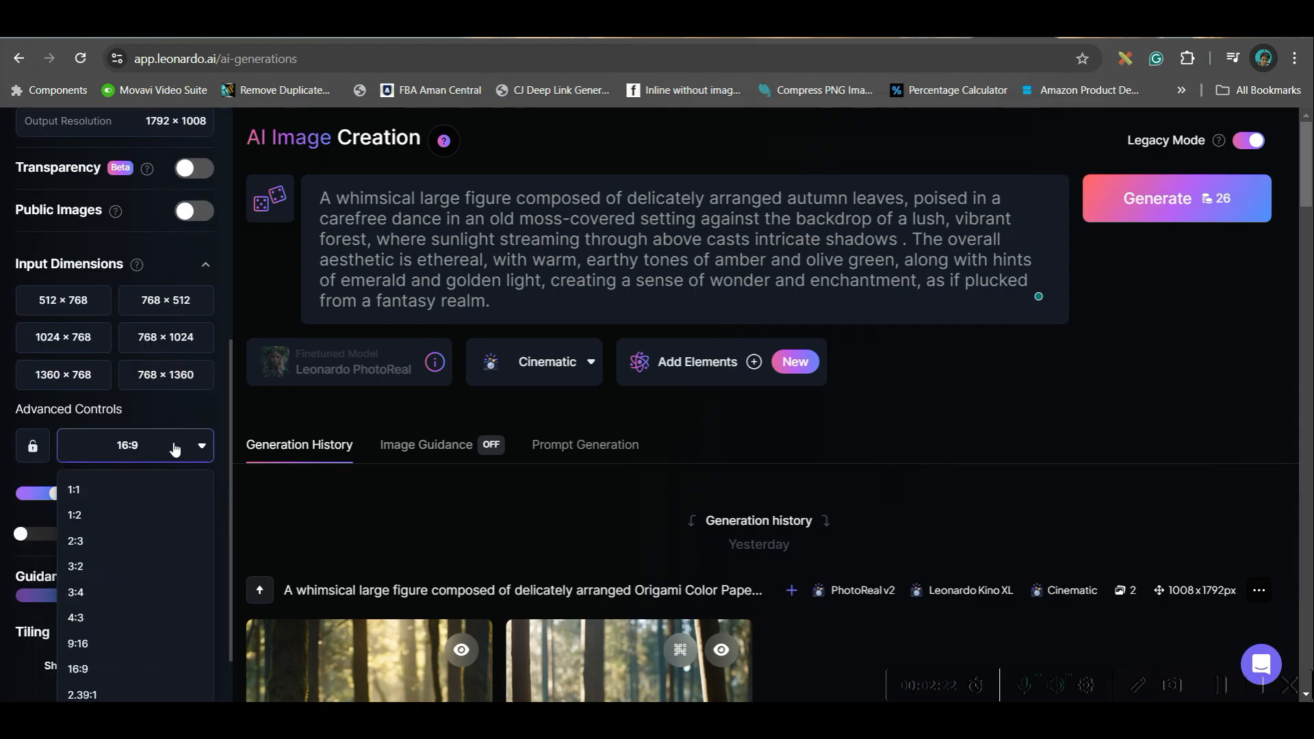
pyautogui.scroll(-1, 147, 588)
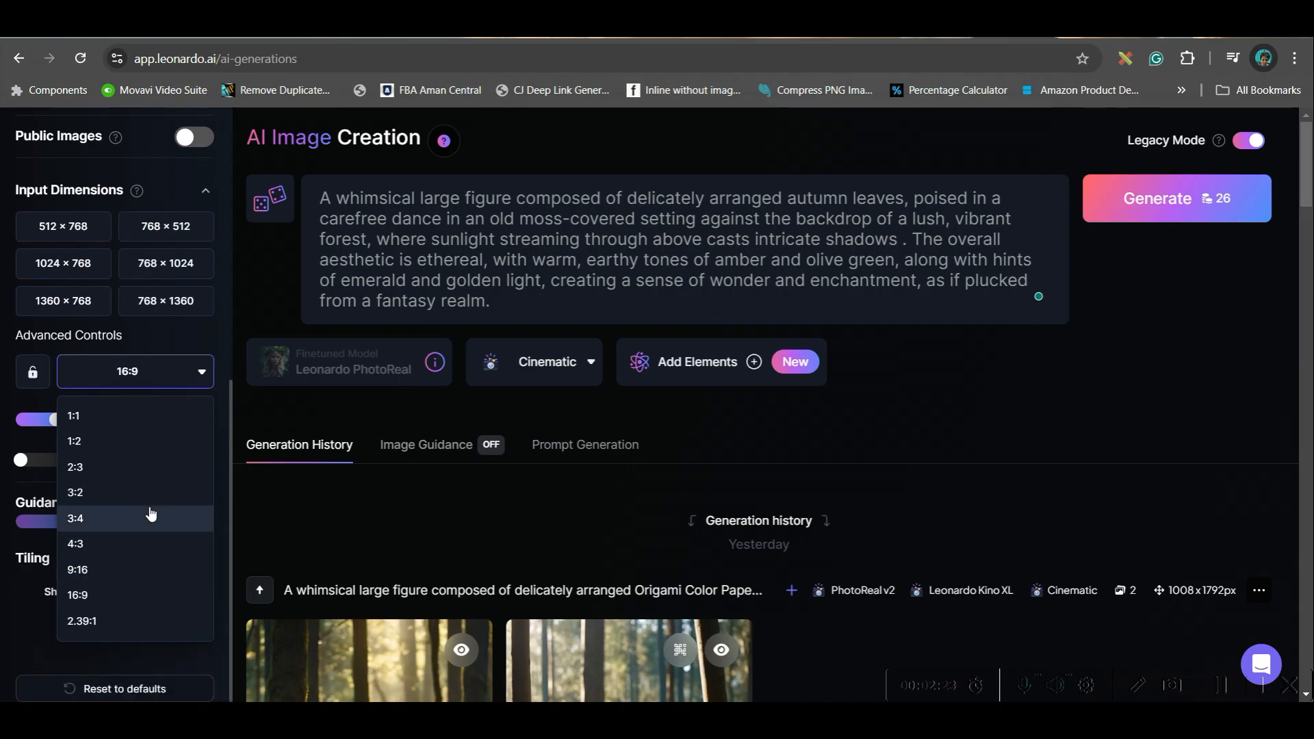
pyautogui.click(154, 573)
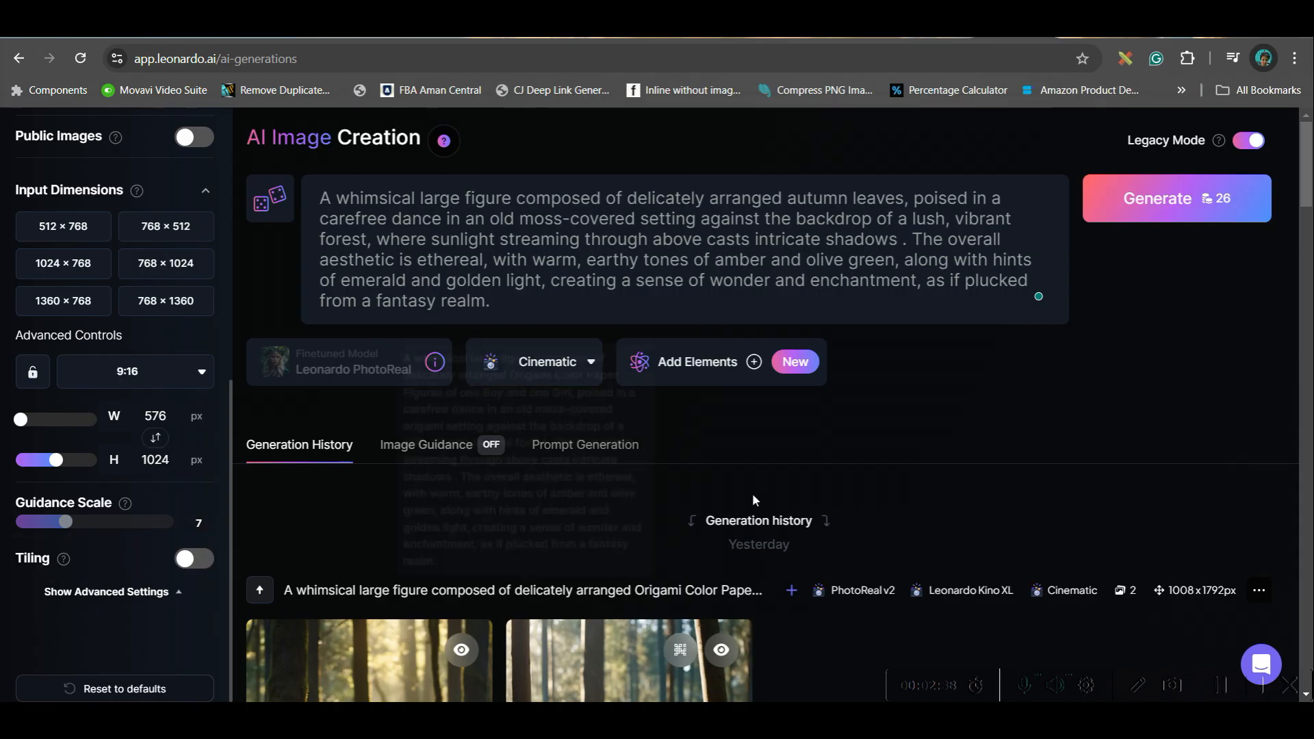
pyautogui.click(1207, 203)
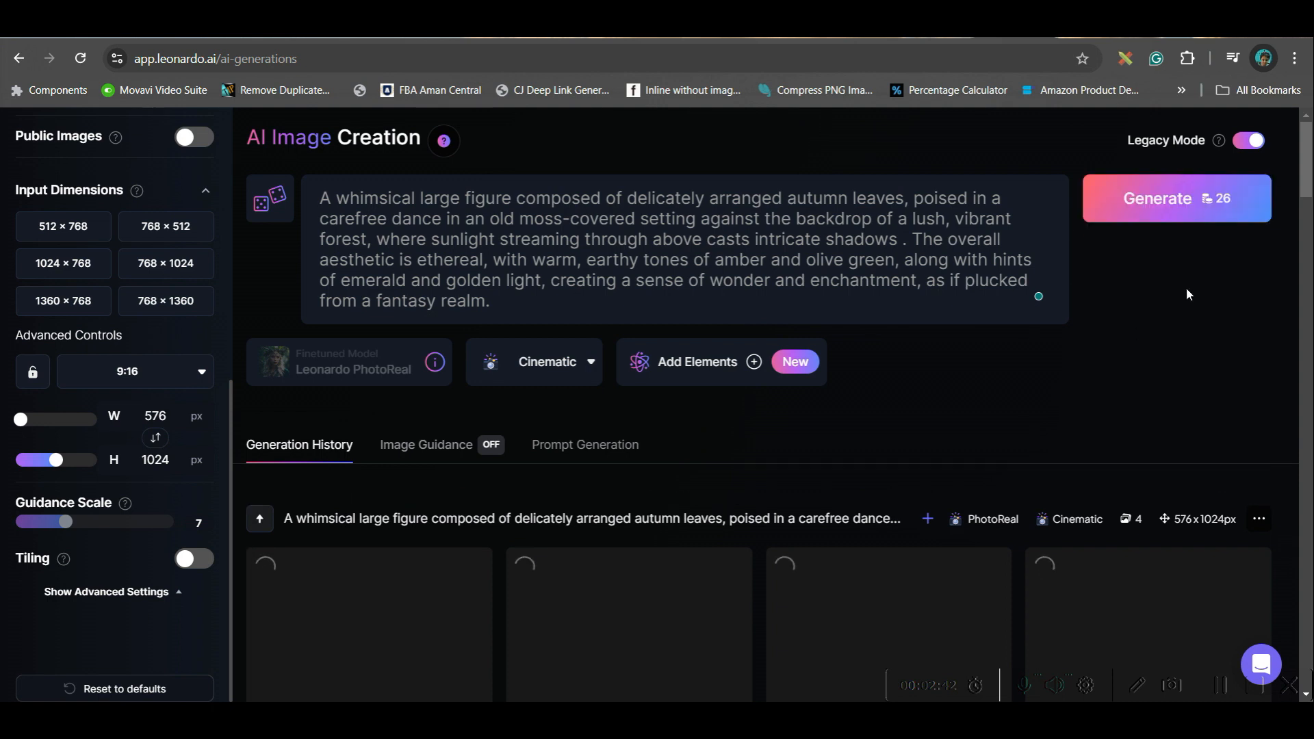
# Upscale the first autumn leaves dancer image in the 864x1536px Stable Diffusion 2.1 set with Alchemy Smooth.
pyautogui.scroll(-5, 1120, 390)
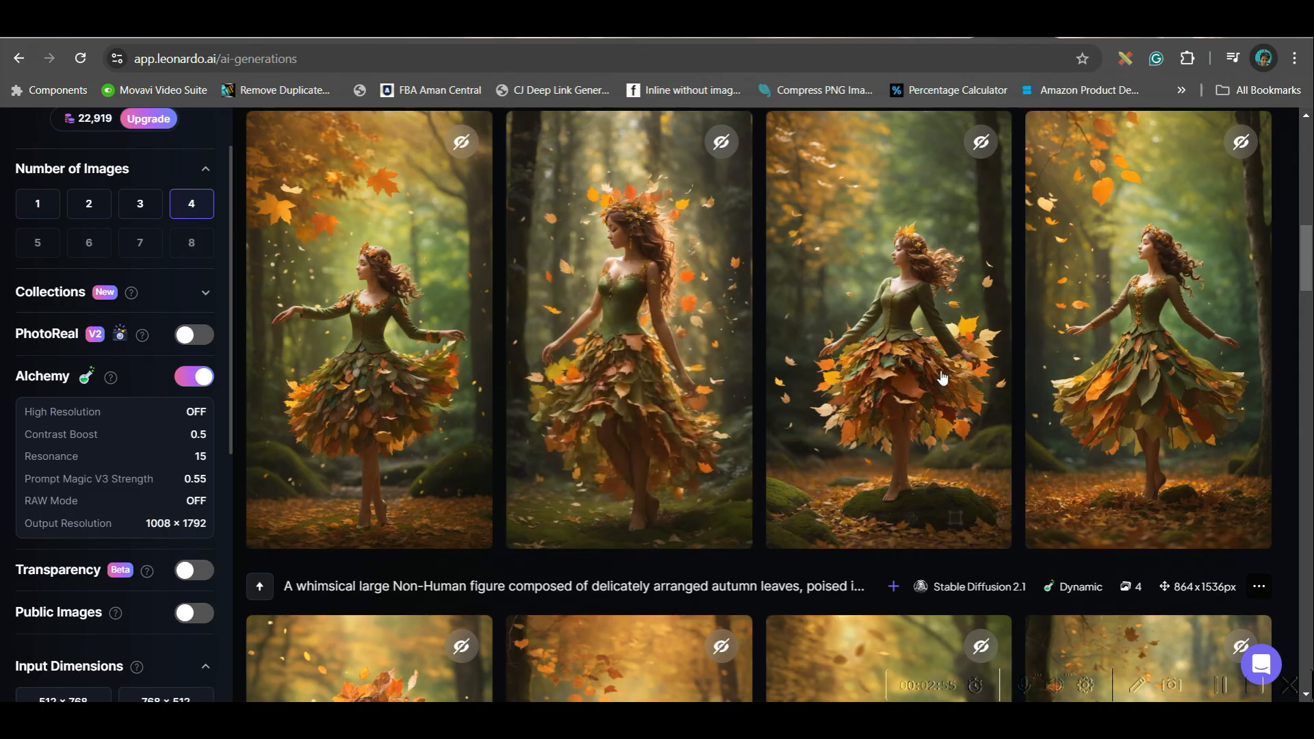
pyautogui.scroll(-5, 1086, 382)
pyautogui.scroll(-2, 898, 477)
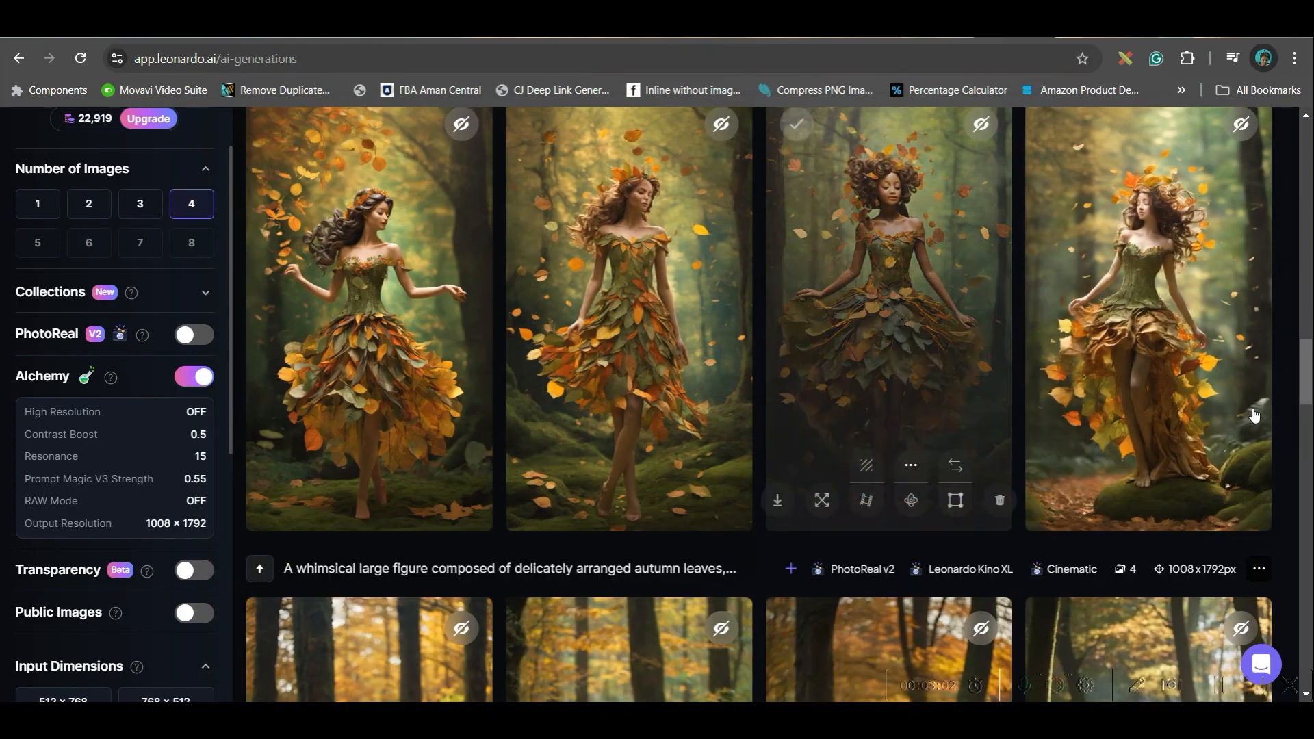
pyautogui.click(406, 331)
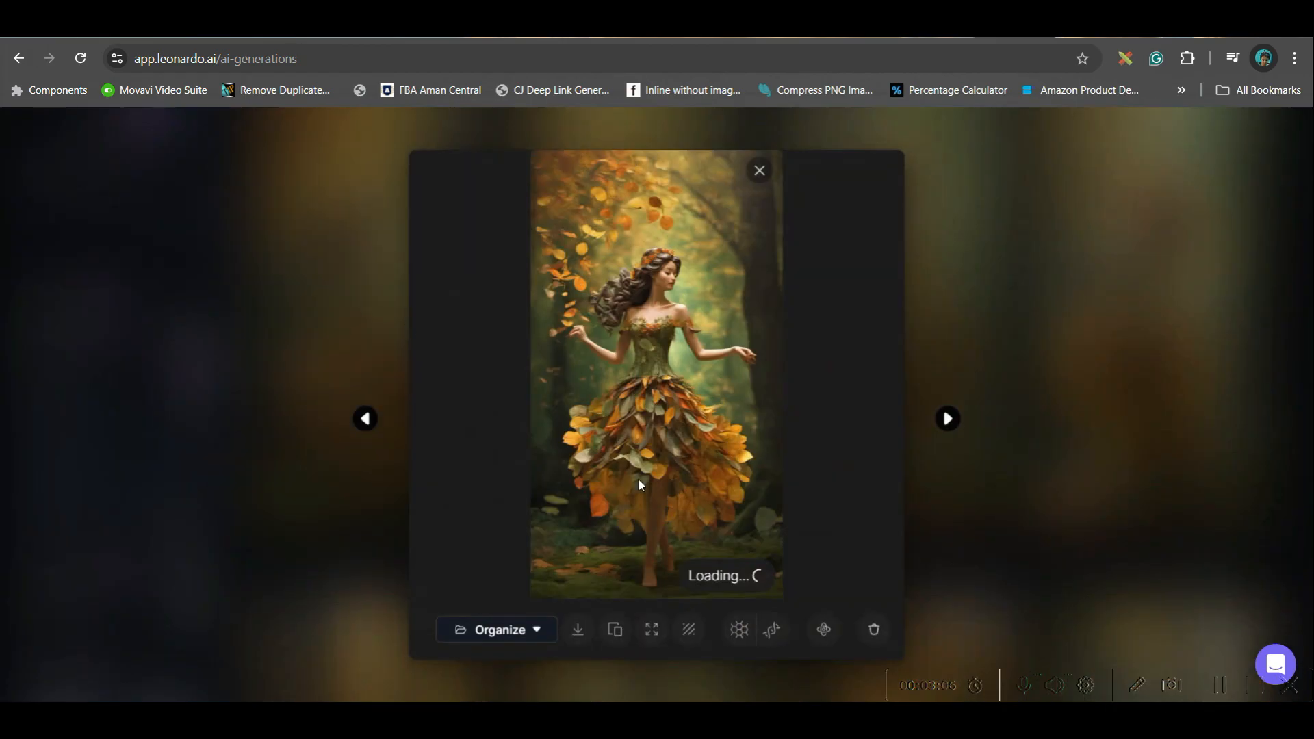
pyautogui.click(742, 635)
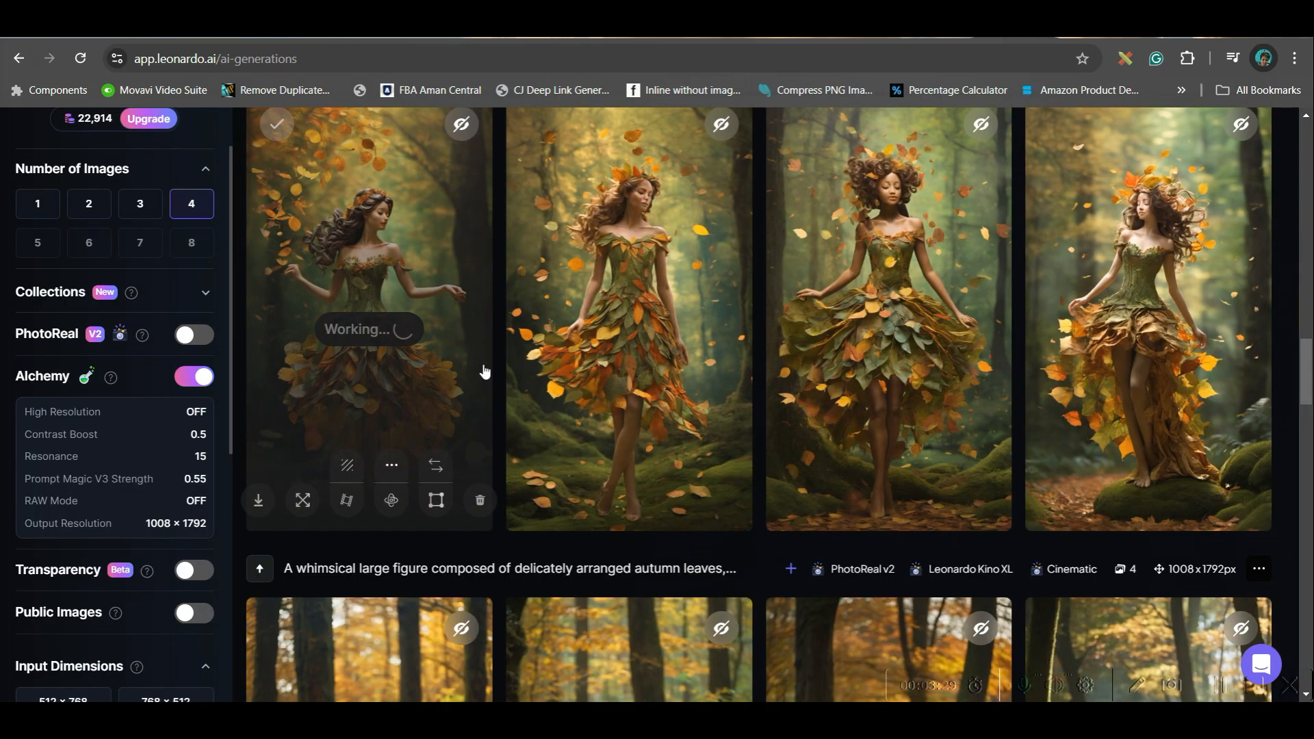
# Browse the generation history and examine the full prompt and images of the Origami Color Paper Figures generation.
pyautogui.scroll(6, 490, 339)
pyautogui.scroll(10, 490, 338)
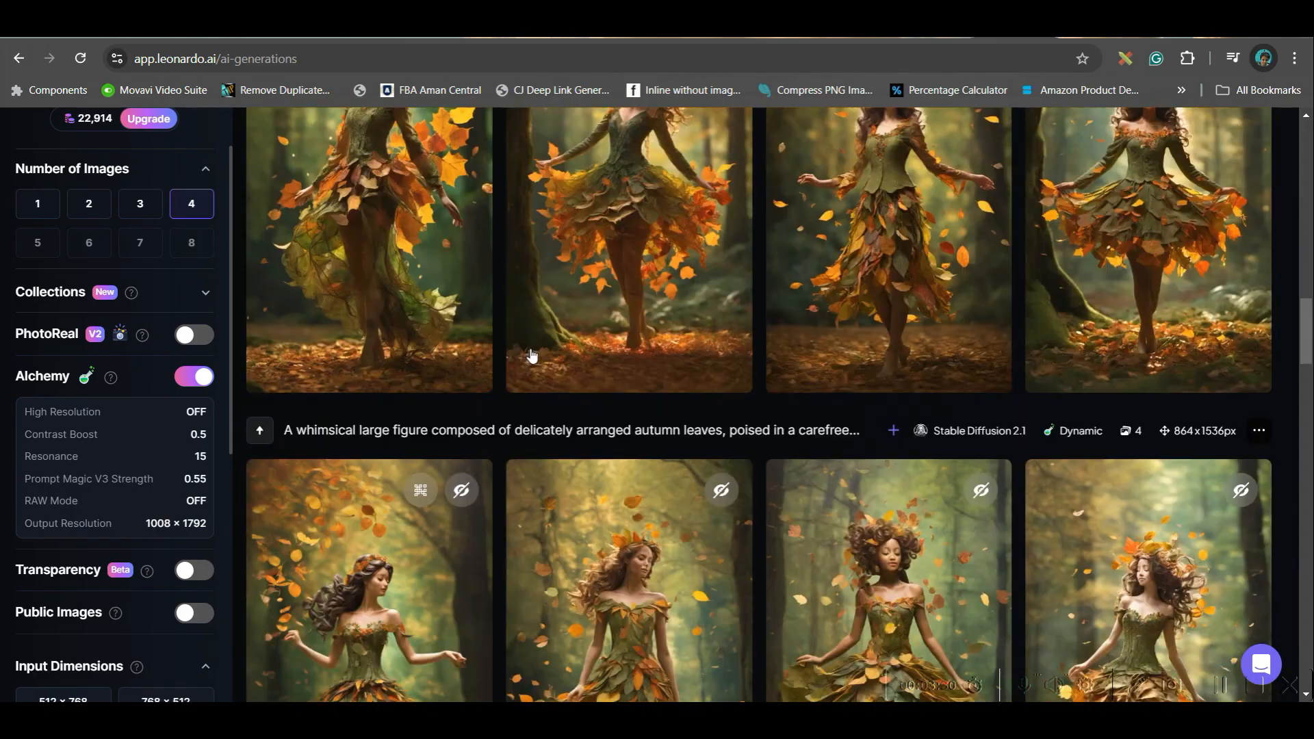
pyautogui.scroll(4, 544, 355)
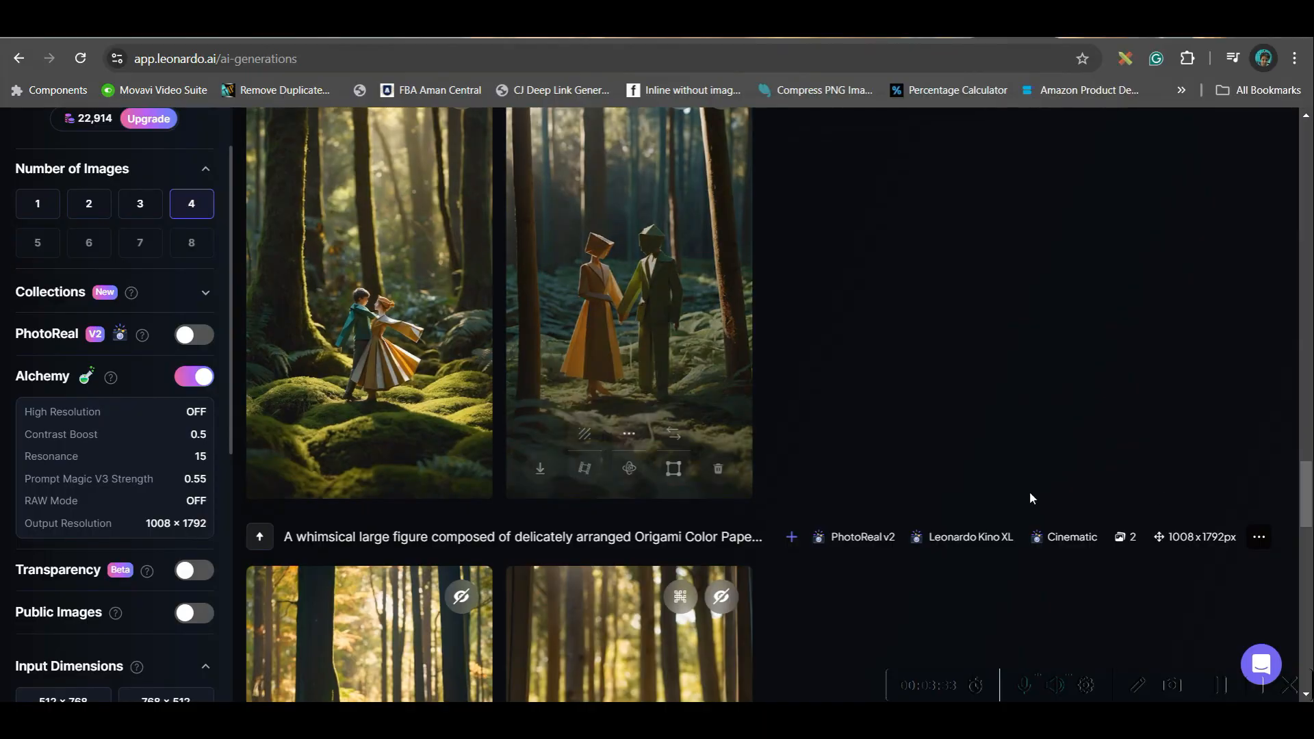
pyautogui.scroll(10, 1098, 330)
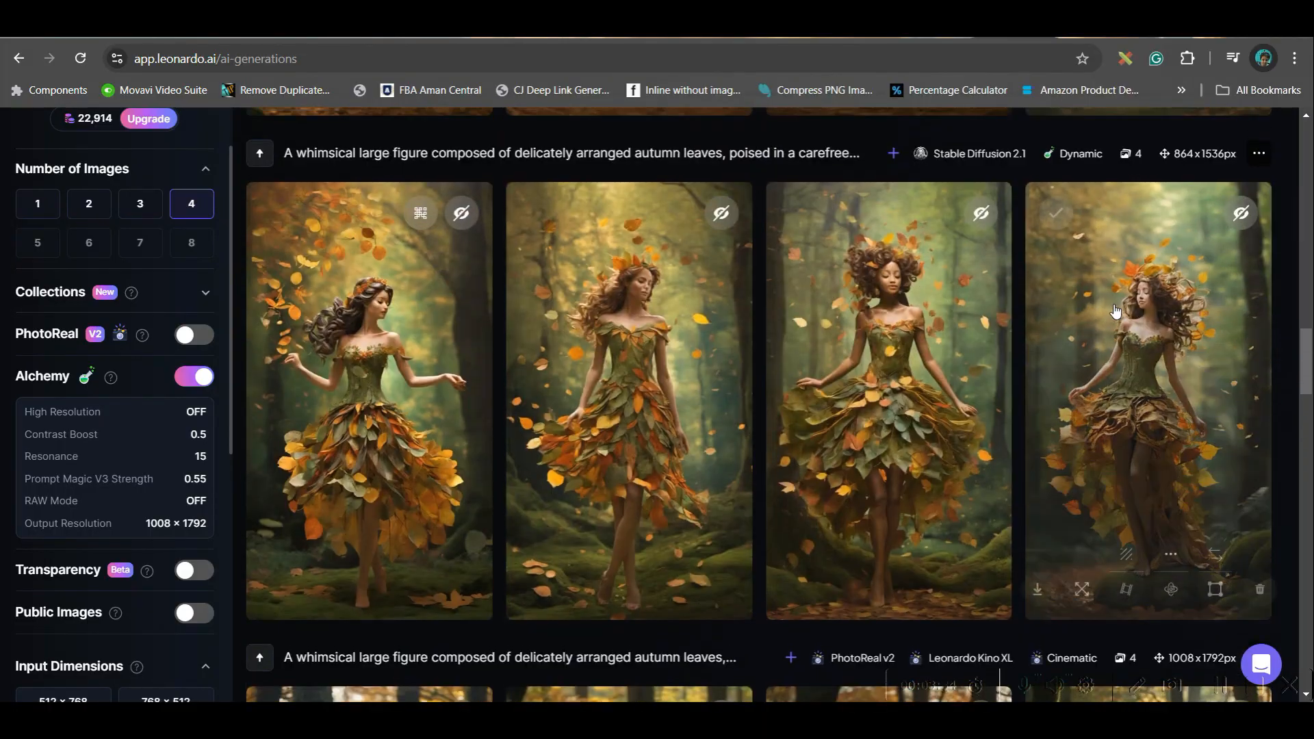
pyautogui.scroll(-10, 1152, 325)
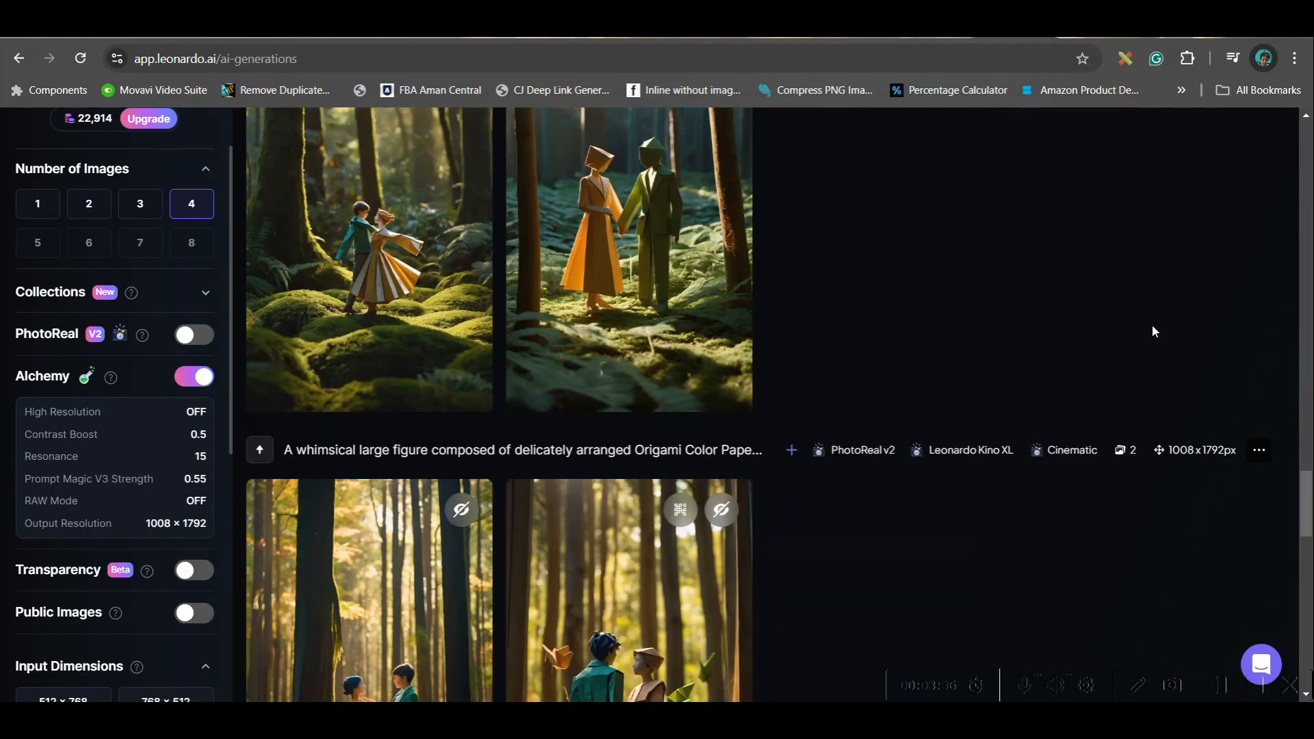
pyautogui.scroll(-4, 1152, 324)
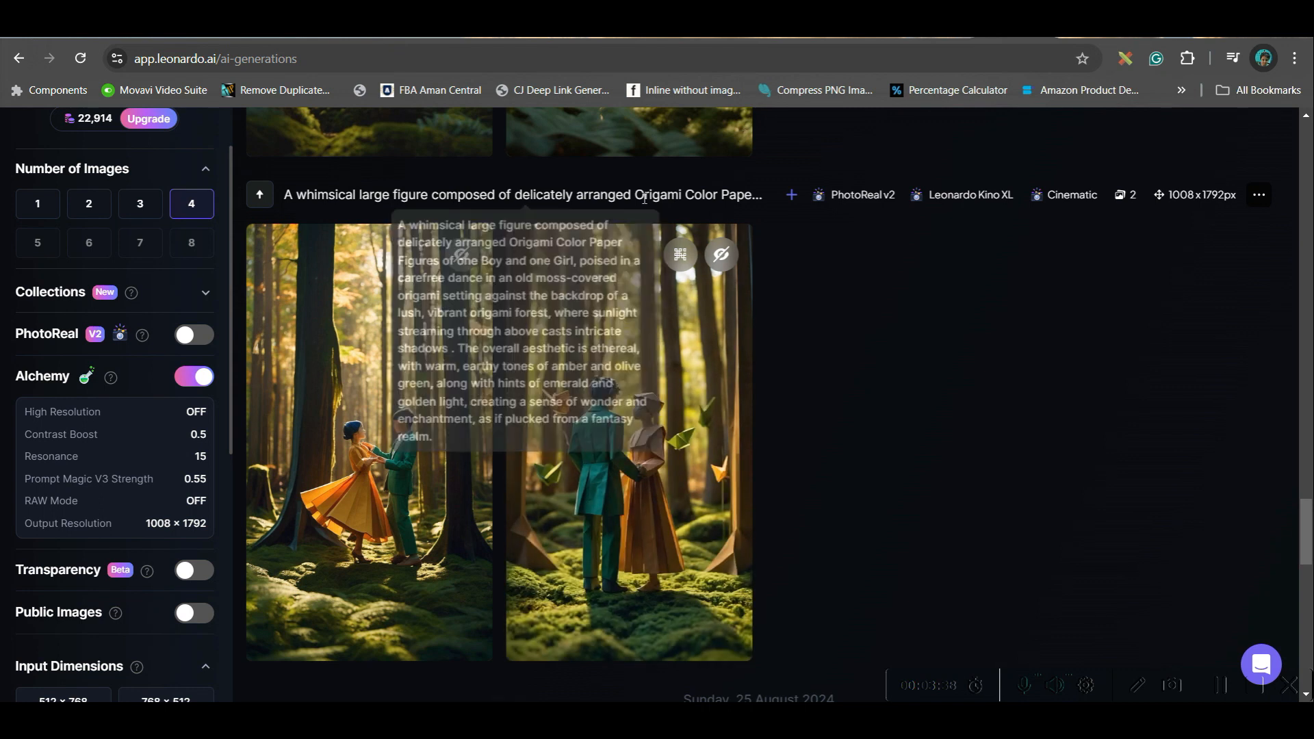
pyautogui.click(793, 196)
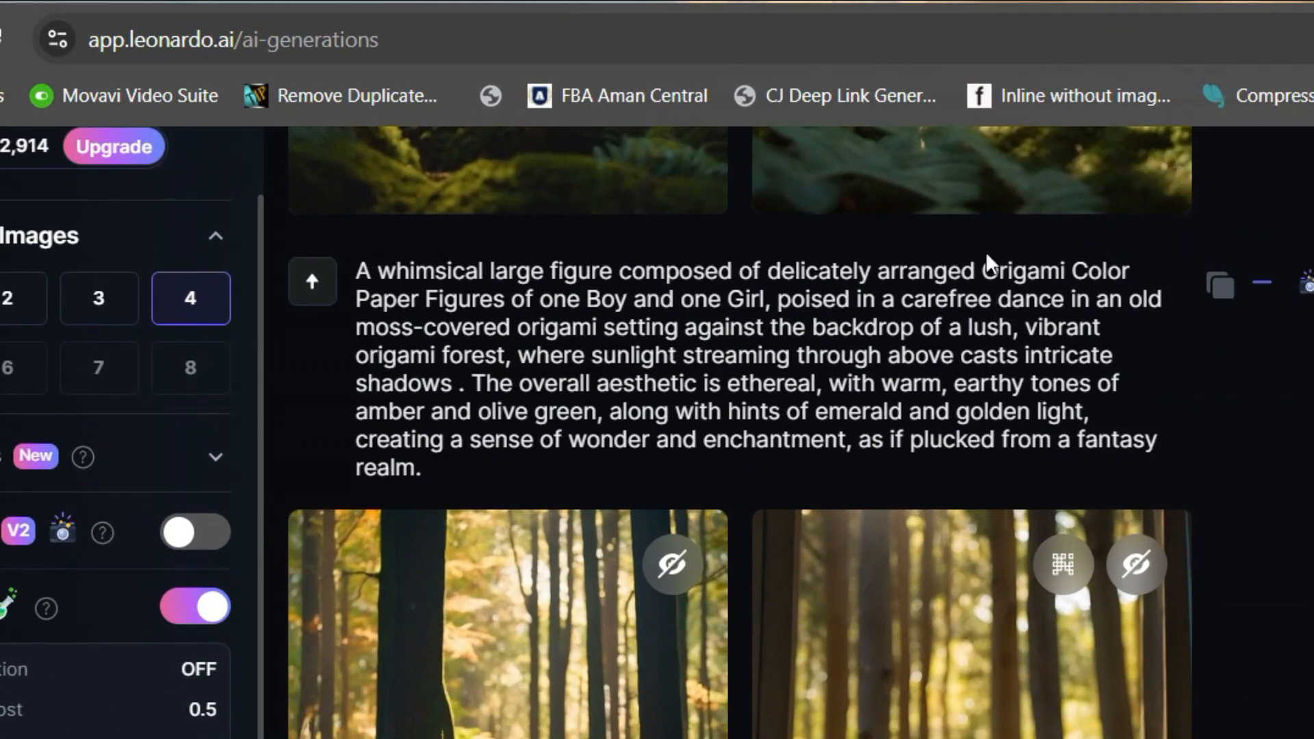
pyautogui.moveTo(986, 260); pyautogui.dragTo(777, 324)
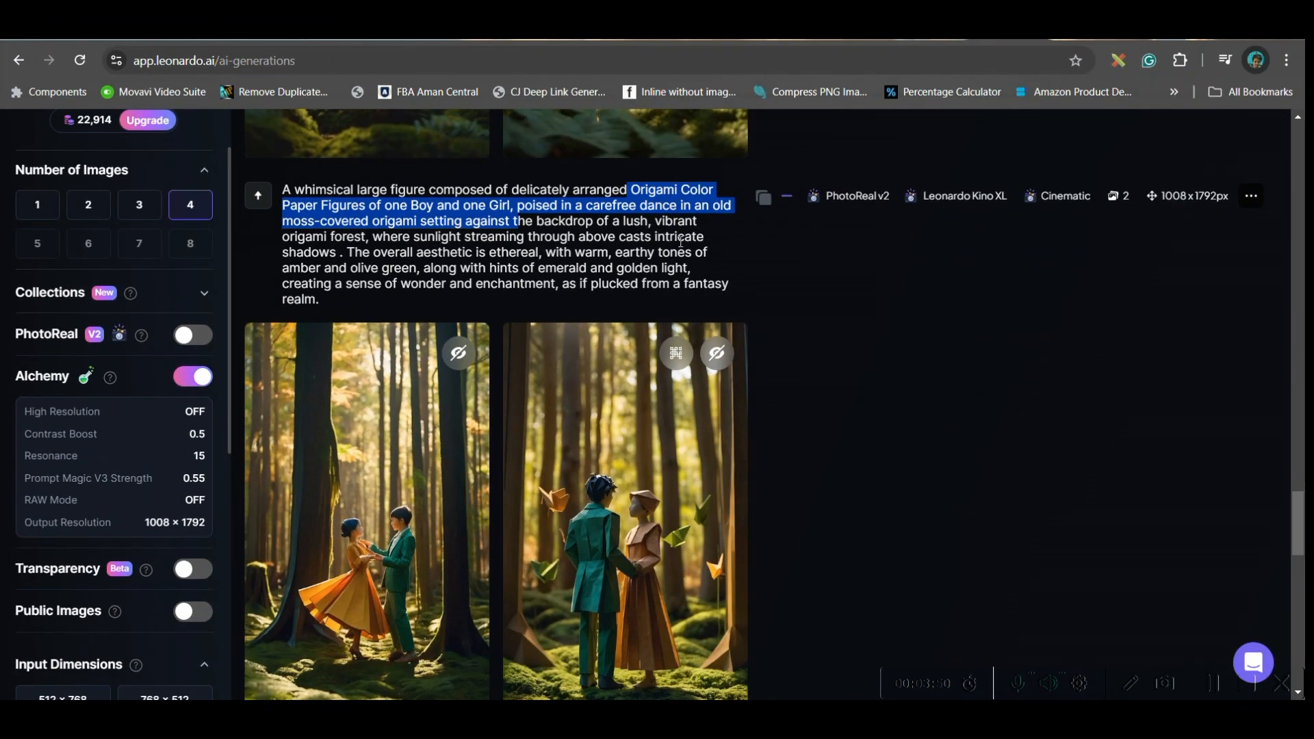
pyautogui.click(673, 219)
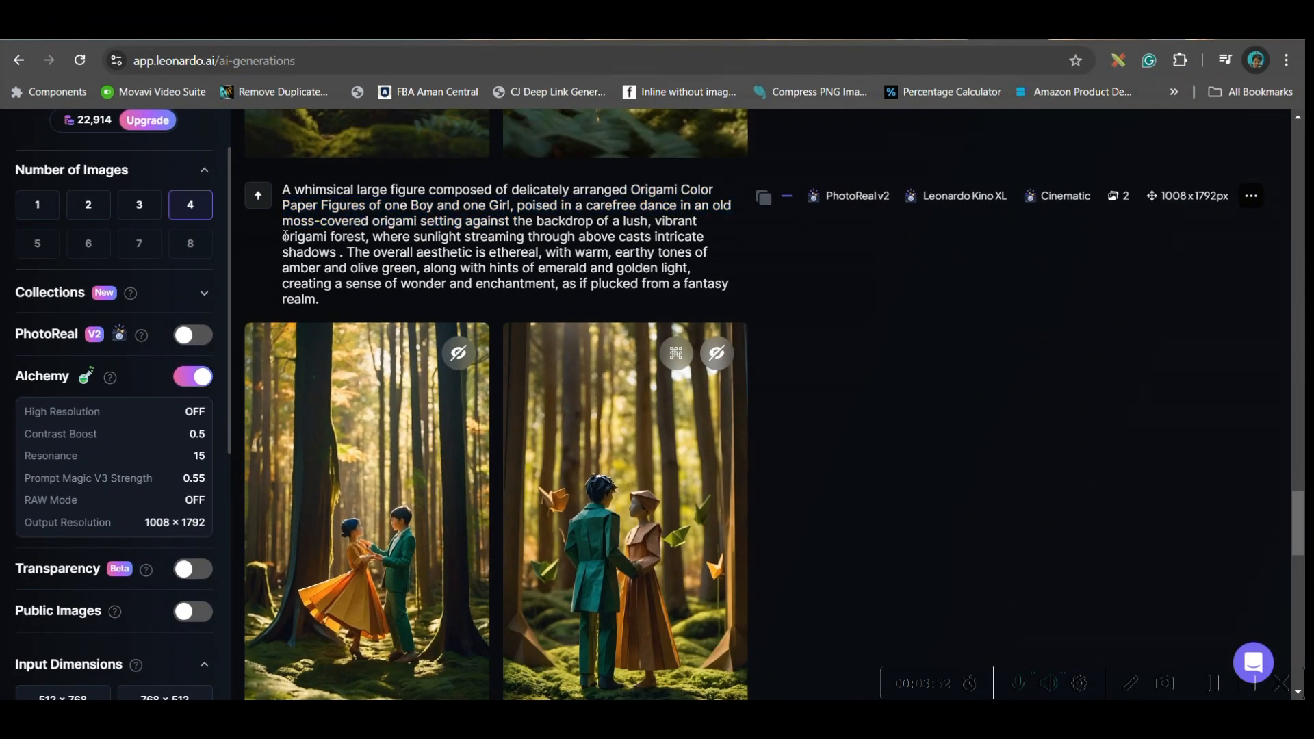
pyautogui.moveTo(643, 524)
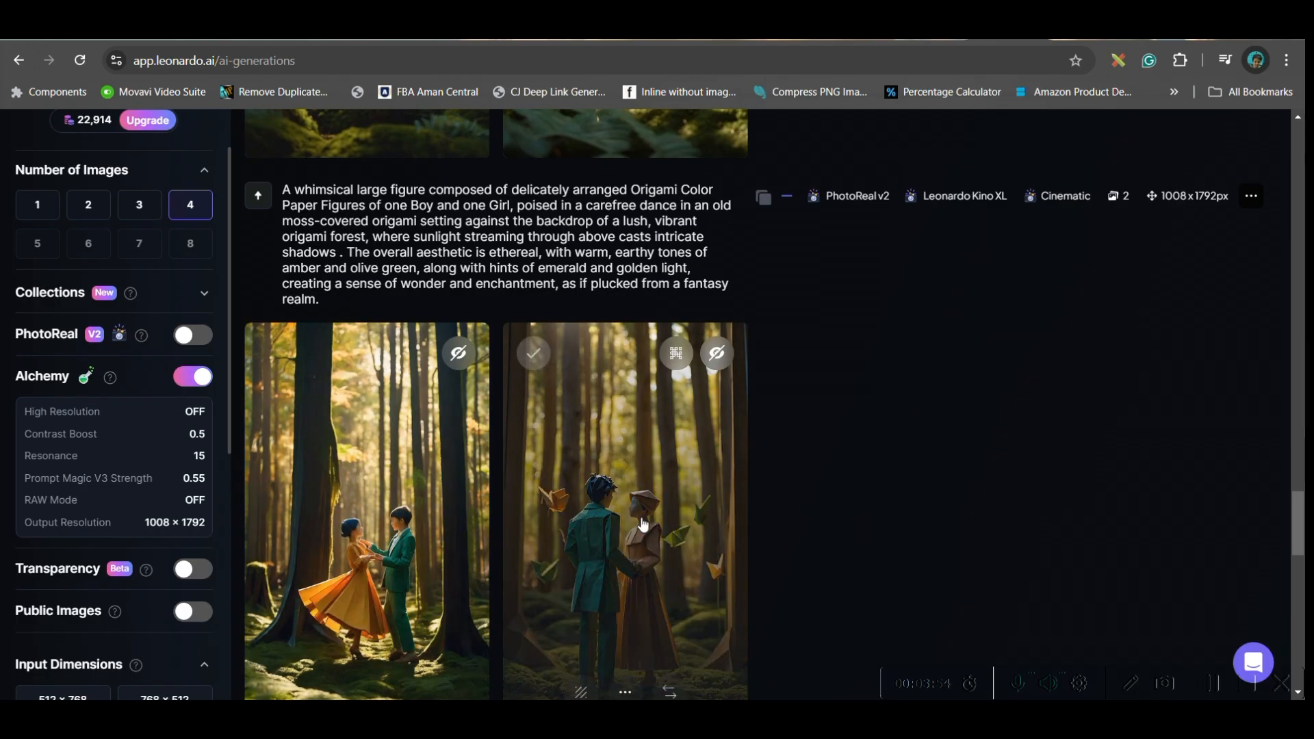
# Download the Alchemy Smooth upscaled version of the autumn leaves dancer image and close its preview.
pyautogui.scroll(-3, 644, 519)
pyautogui.click(650, 394)
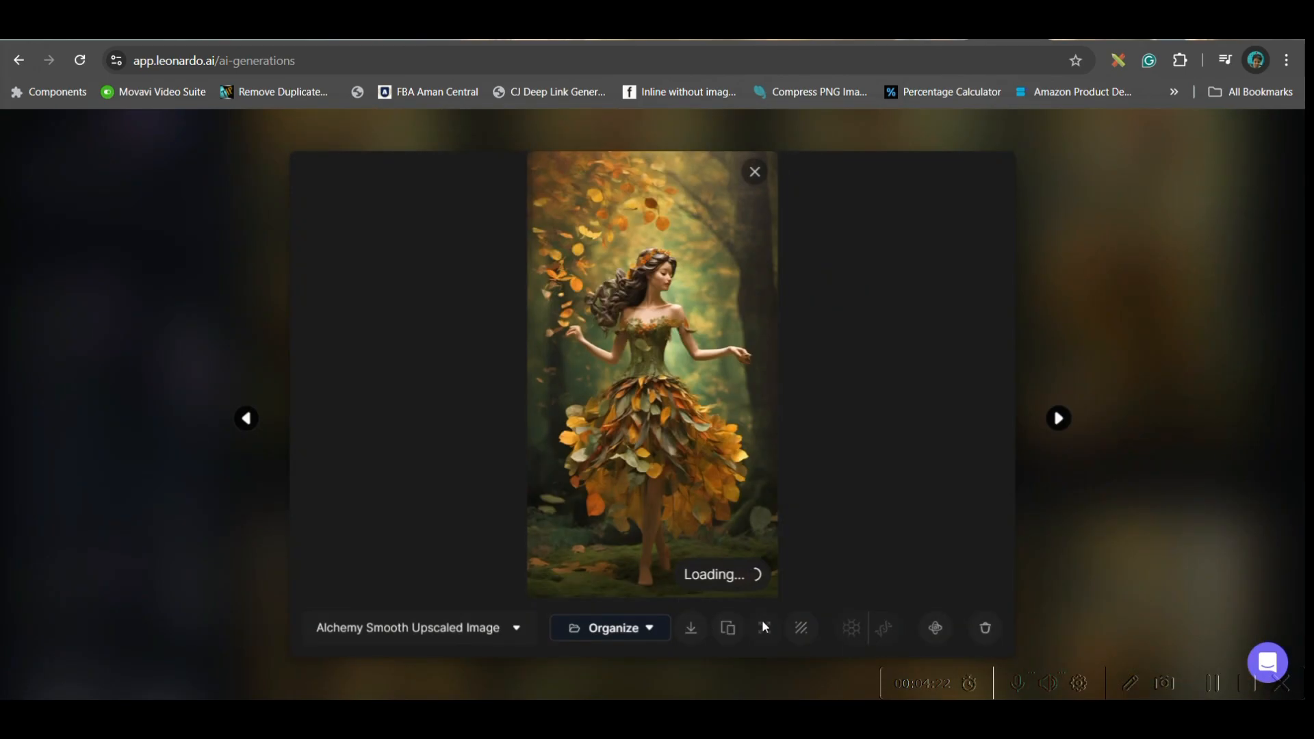
pyautogui.click(691, 633)
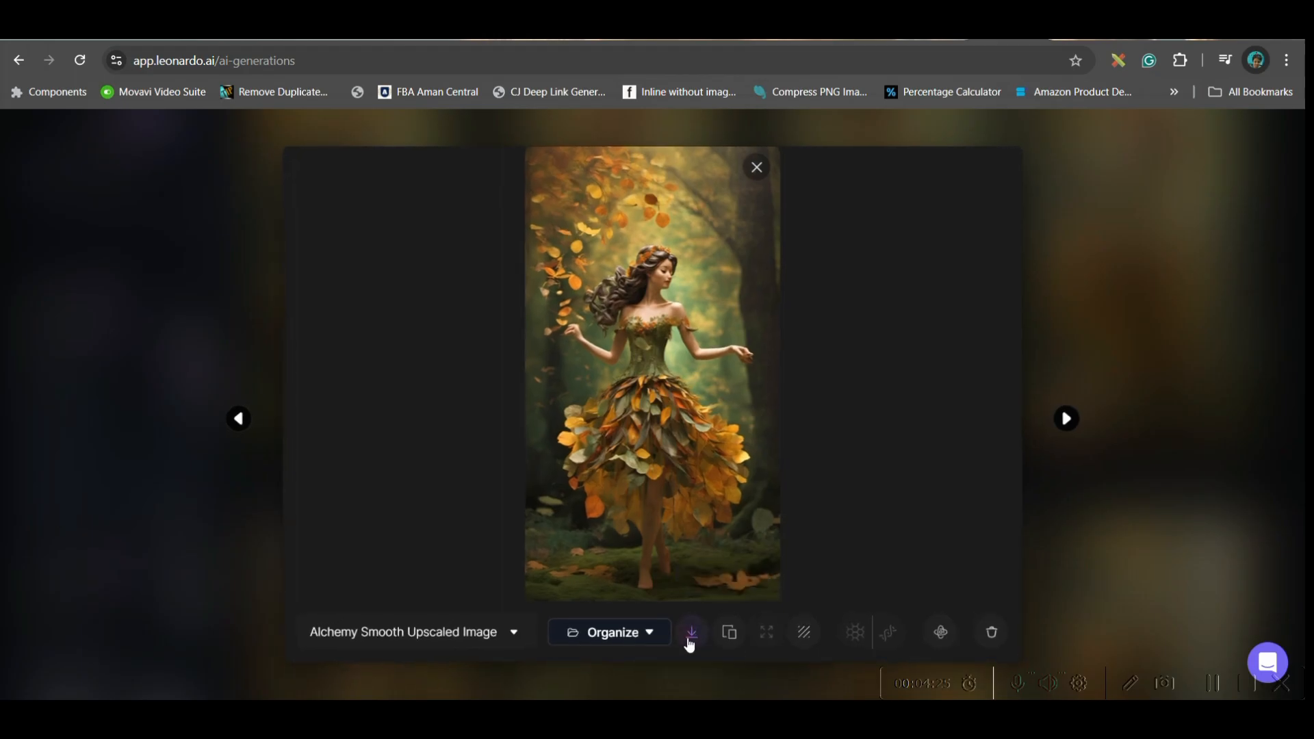
pyautogui.click(757, 171)
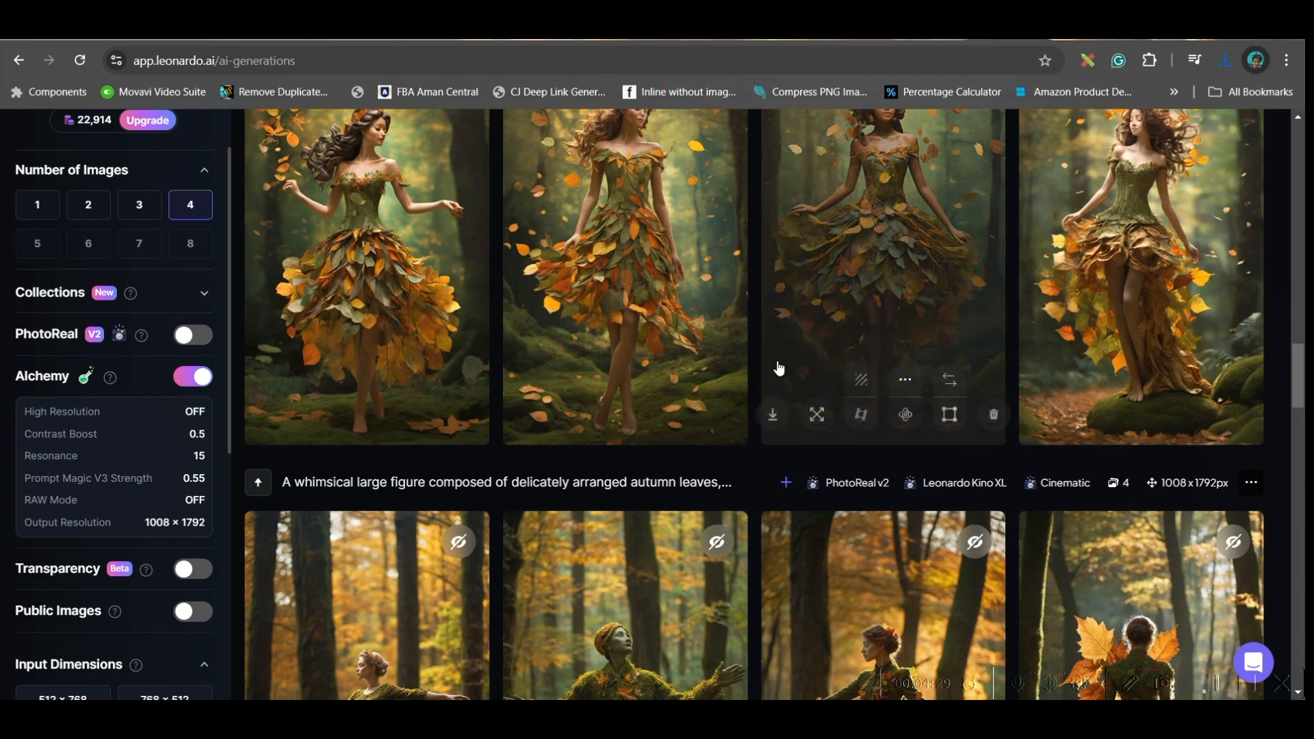
pyautogui.scroll(4, 778, 366)
pyautogui.scroll(-1, 1159, 504)
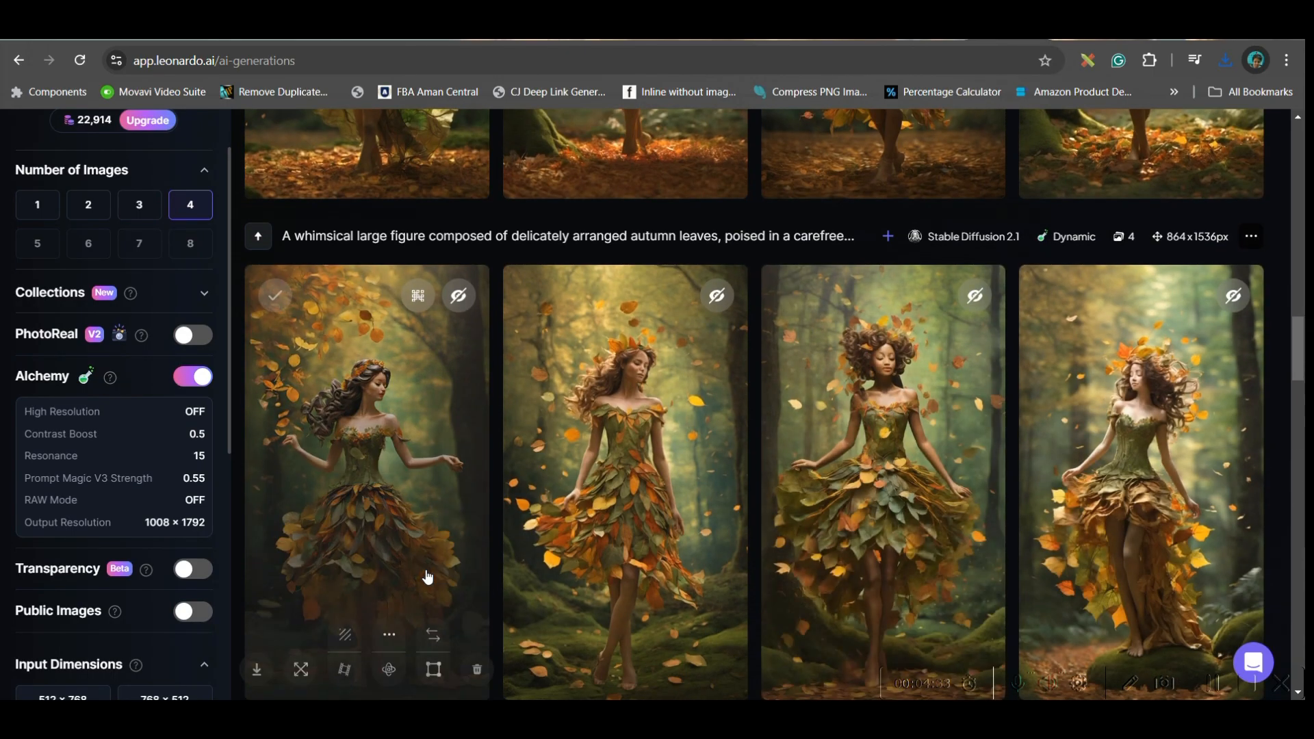